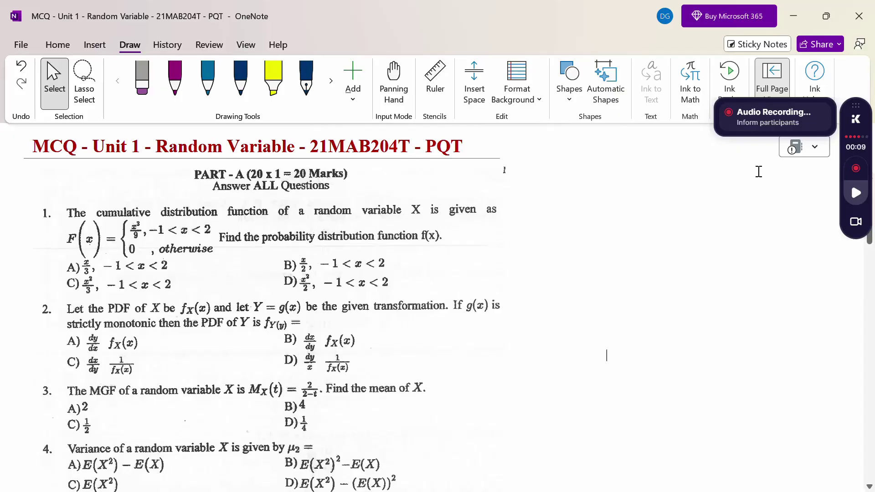
- Handwrite a circled 1 and an F in purple ink to the right of question 1
key("alt+d")
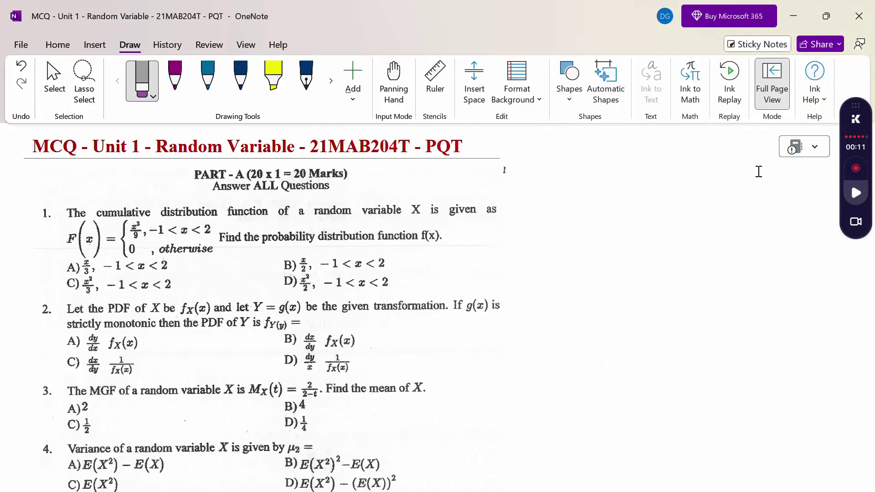
left_click(178, 78)
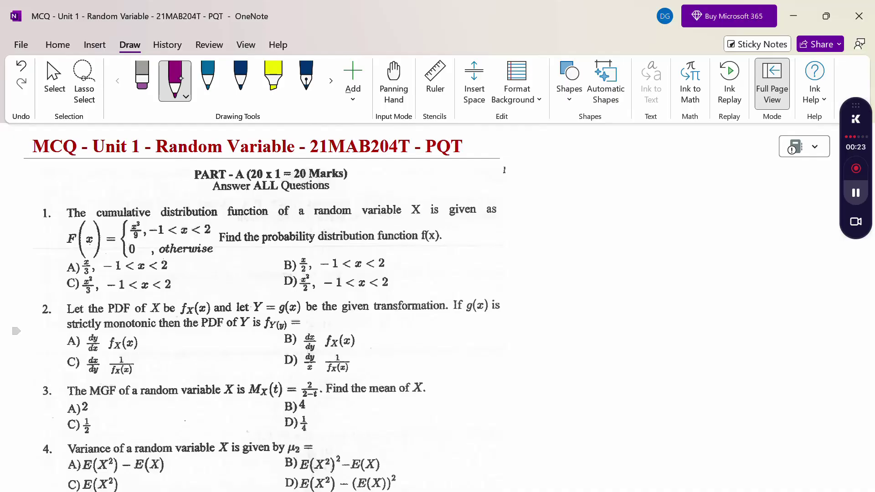
mouse_move(552, 170)
left_mouse_down()
mouse_move(541, 180)
mouse_move(571, 180)
mouse_move(579, 166)
left_mouse_up()
left_click_drag(572, 175, 576, 178)
- Erase the purple F and write f(x) = in dark blue beside the circled 1
left_click(142, 81)
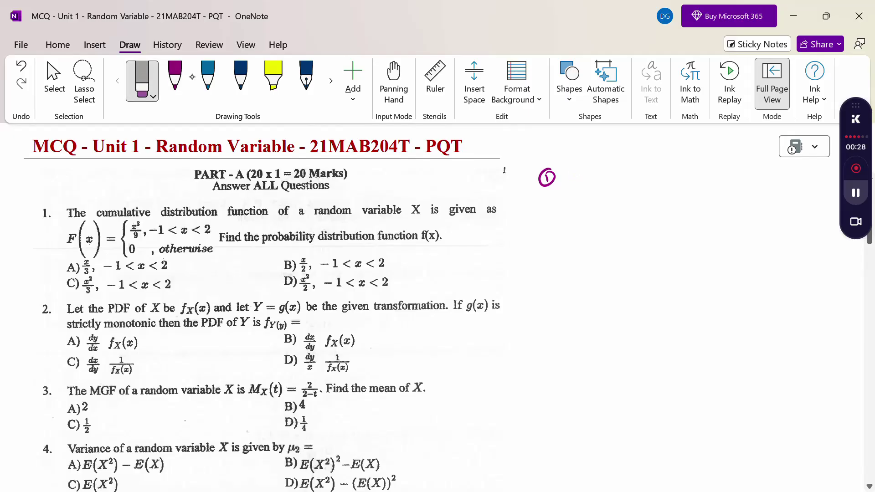
left_click(241, 80)
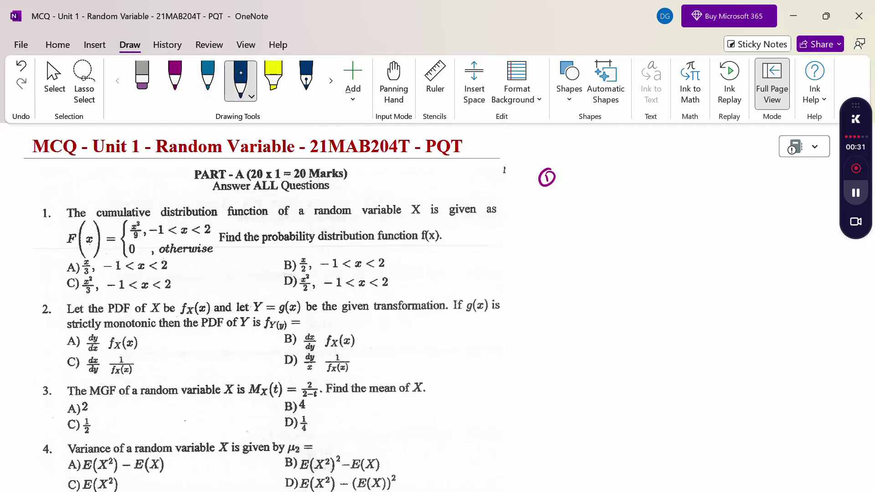
left_click_drag(576, 166, 575, 184)
left_click_drag(573, 175, 588, 178)
left_click_drag(592, 173, 608, 177)
left_click_drag(614, 172, 622, 171)
left_click_drag(615, 174, 641, 167)
- Extend the first working line to f(x) = d/dx[F(x)]
mouse_move(635, 170)
left_mouse_down()
mouse_move(652, 169)
mouse_move(644, 188)
left_mouse_up()
mouse_move(642, 175)
left_mouse_down()
mouse_move(659, 187)
mouse_move(677, 176)
left_mouse_up()
left_click_drag(678, 170, 693, 174)
mouse_move(700, 168)
left_mouse_down()
mouse_move(710, 170)
mouse_move(697, 174)
left_mouse_up()
mouse_move(714, 157)
left_mouse_down()
mouse_move(694, 172)
mouse_move(710, 176)
left_mouse_up()
mouse_move(675, 155)
left_mouse_down()
mouse_move(668, 173)
mouse_move(675, 180)
left_mouse_up()
- Write the second working line = d/dx(x³/9)
left_click_drag(622, 219, 633, 219)
left_click_drag(621, 226, 666, 221)
mouse_move(660, 226)
left_mouse_down()
mouse_move(659, 238)
mouse_move(672, 236)
left_mouse_up()
left_click_drag(673, 228, 665, 236)
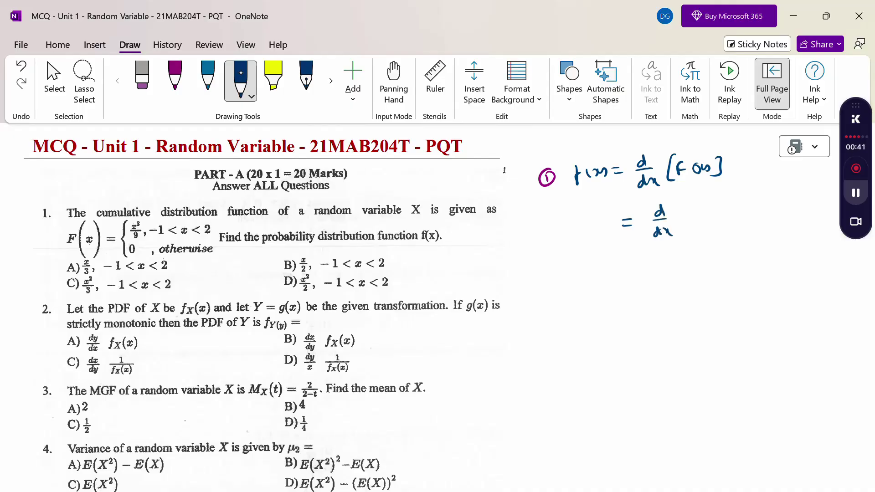
left_click_drag(693, 205, 701, 214)
mouse_move(703, 206)
left_mouse_down()
mouse_move(695, 214)
mouse_move(706, 204)
mouse_move(717, 214)
mouse_move(705, 227)
mouse_move(720, 226)
left_mouse_up()
left_click_drag(693, 206, 695, 231)
- Write the third line = 3x²/9 and cancel the 3 and 9 in magenta
left_click_drag(631, 262, 690, 262)
mouse_move(694, 255)
left_mouse_down()
mouse_move(686, 262)
mouse_move(706, 256)
left_mouse_up()
mouse_move(674, 268)
left_mouse_down()
mouse_move(698, 267)
mouse_move(688, 281)
left_mouse_up()
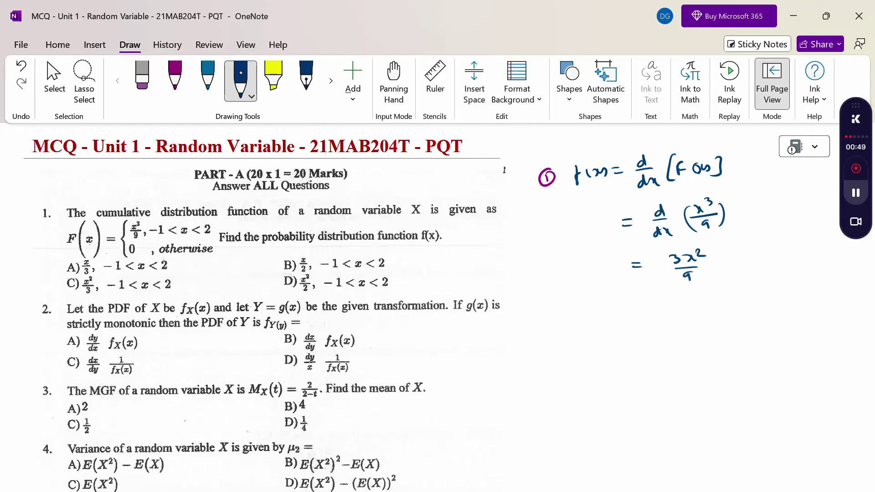
left_click(175, 80)
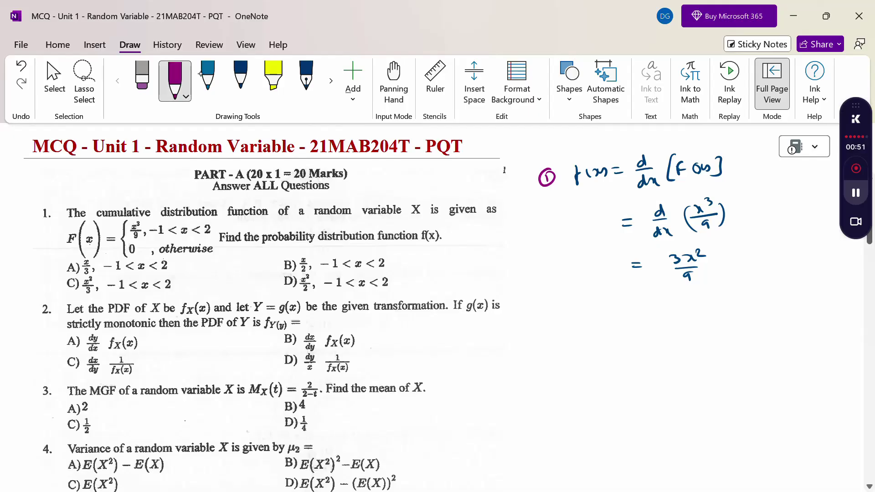
left_click_drag(678, 253, 672, 270)
mouse_move(693, 275)
left_mouse_down()
mouse_move(686, 283)
mouse_move(703, 286)
mouse_move(722, 263)
left_mouse_up()
- Write the simplified result = x²/3 with range −1<x<2 in dark blue
left_click(243, 81)
left_click_drag(733, 253, 746, 252)
mouse_move(747, 247)
left_mouse_down()
mouse_move(756, 250)
mouse_move(752, 261)
left_mouse_up()
mouse_move(741, 266)
left_mouse_down()
mouse_move(747, 274)
mouse_move(796, 261)
left_mouse_up()
left_click_drag(798, 254, 832, 258)
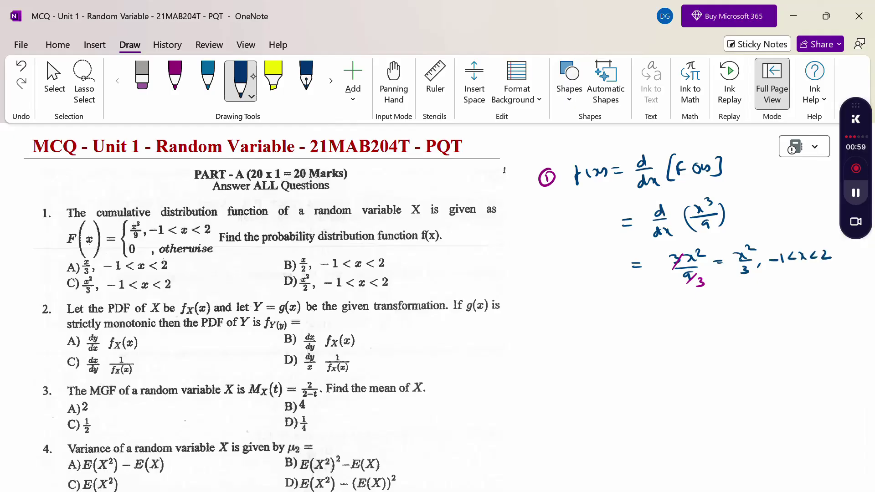
- Tick option C in magenta and note ans: (c) beside the working
left_click(175, 82)
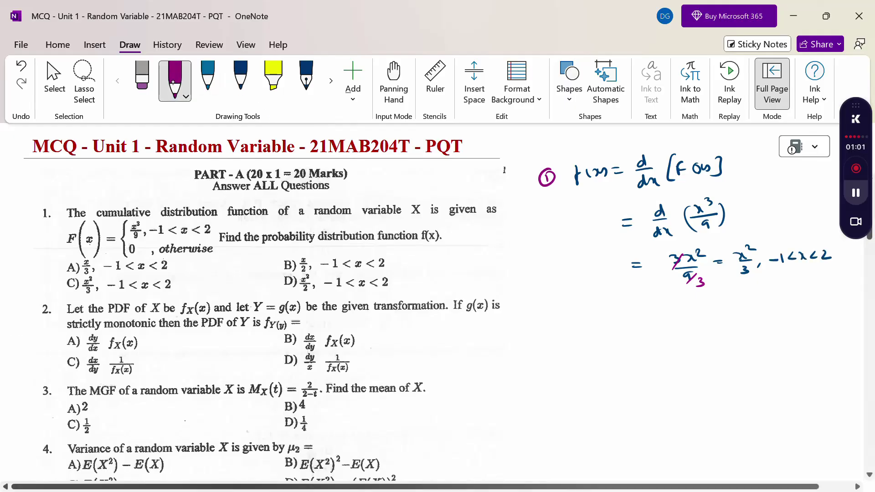
left_click_drag(60, 292, 79, 280)
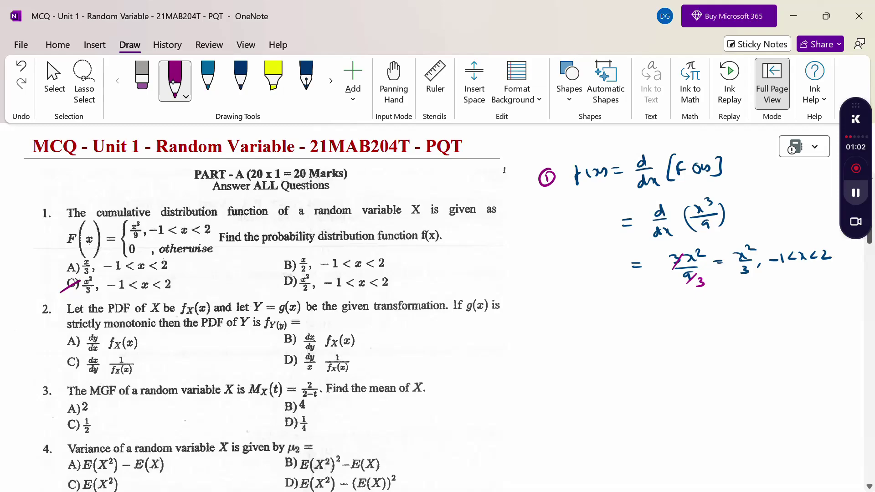
left_click_drag(534, 248, 589, 242)
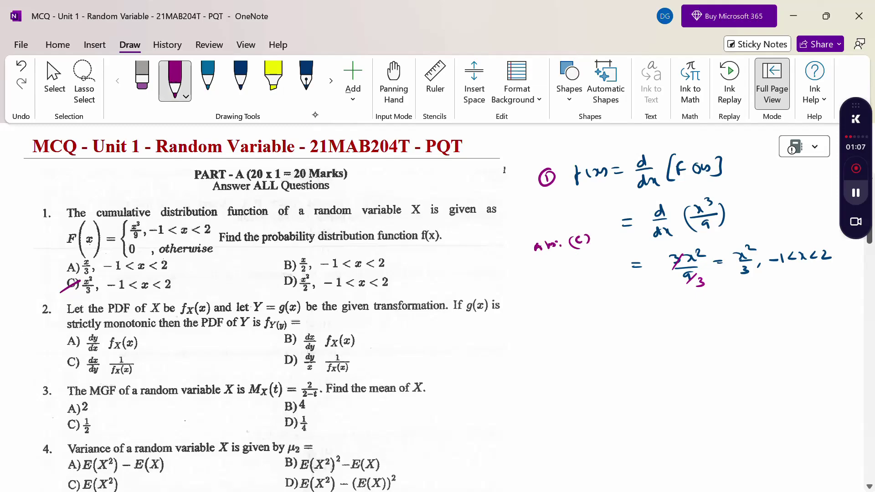
left_click(246, 78)
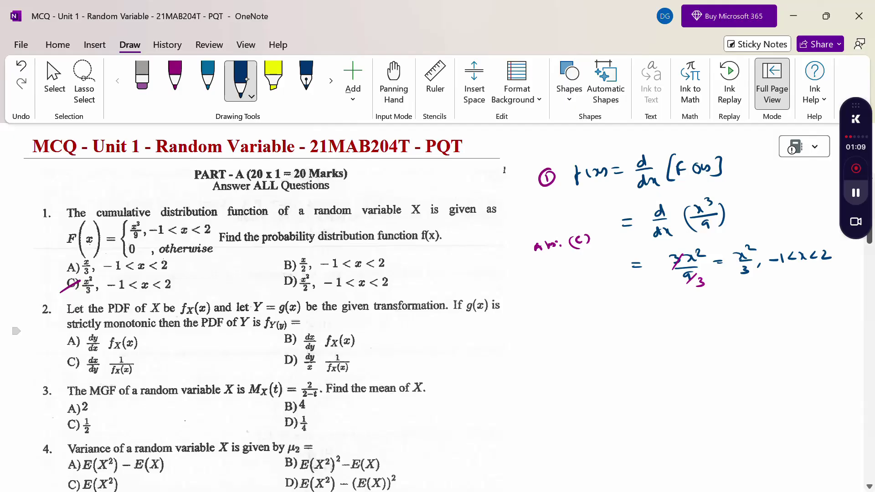
- Write a circled 2 and fY(y) = beside question 2
mouse_move(531, 322)
left_mouse_down()
mouse_move(543, 328)
mouse_move(529, 320)
left_mouse_up()
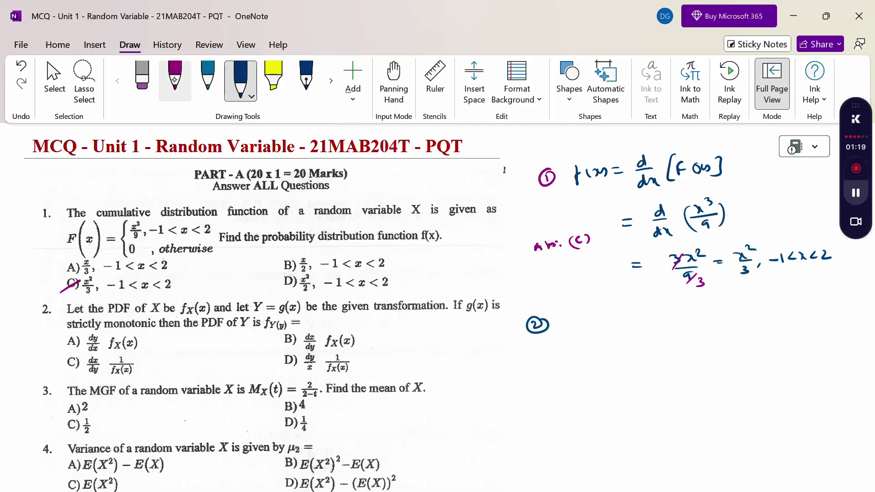
mouse_move(583, 308)
left_mouse_down()
mouse_move(579, 327)
mouse_move(585, 318)
mouse_move(591, 329)
mouse_move(600, 324)
left_mouse_up()
left_click_drag(608, 315, 619, 326)
left_click_drag(625, 318, 635, 318)
left_click_drag(628, 324, 679, 321)
- Complete question 2's formula as |dx/dy| fX(x)
mouse_move(659, 327)
left_mouse_down()
mouse_move(680, 314)
mouse_move(680, 327)
mouse_move(676, 347)
left_mouse_up()
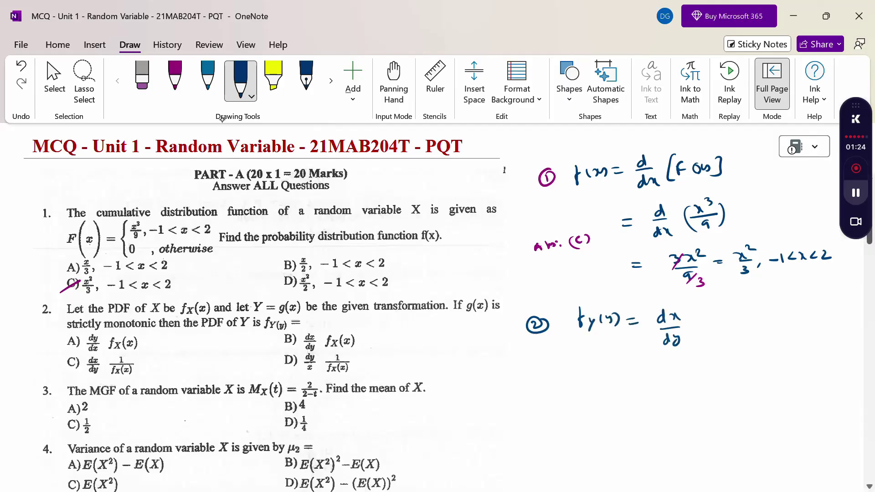
left_click_drag(691, 311, 692, 344)
left_click_drag(653, 314, 652, 351)
mouse_move(720, 314)
left_mouse_down()
mouse_move(716, 333)
mouse_move(735, 333)
left_mouse_up()
mouse_move(734, 325)
left_mouse_down()
mouse_move(726, 333)
mouse_move(743, 327)
left_mouse_up()
left_click_drag(749, 317, 760, 328)
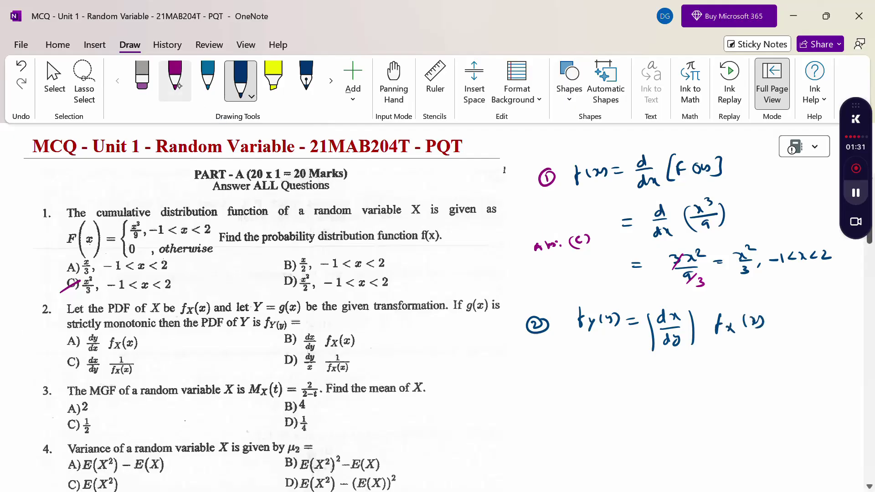
- Tick option B in purple, write Ans.(B), and start a circled 3 for question 3
left_click(175, 78)
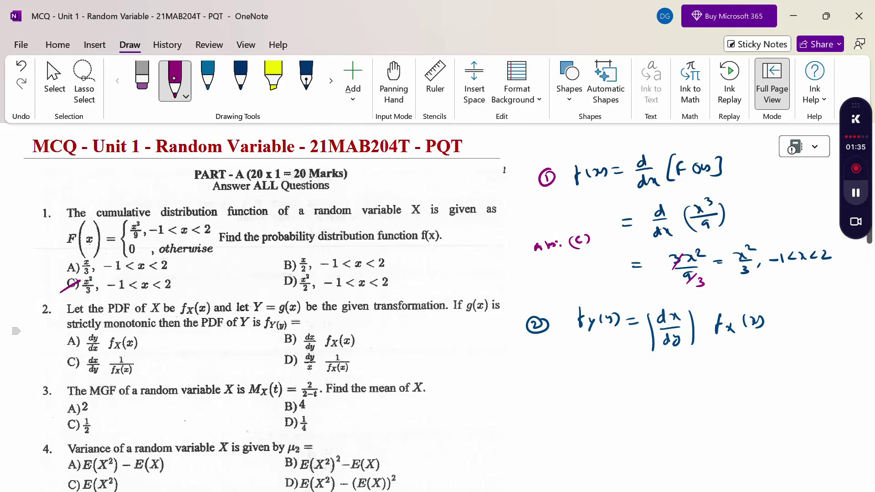
left_click_drag(281, 348, 311, 330)
mouse_move(560, 359)
left_mouse_down()
mouse_move(613, 351)
mouse_move(588, 361)
left_mouse_up()
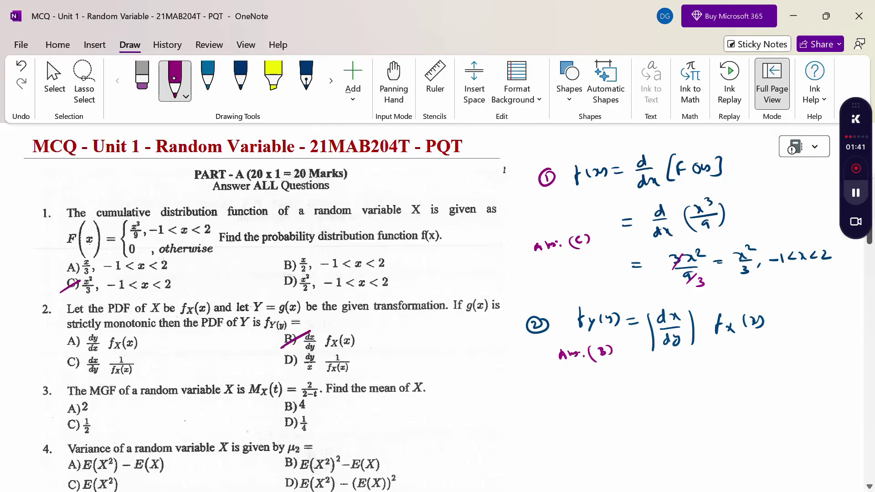
left_click(240, 82)
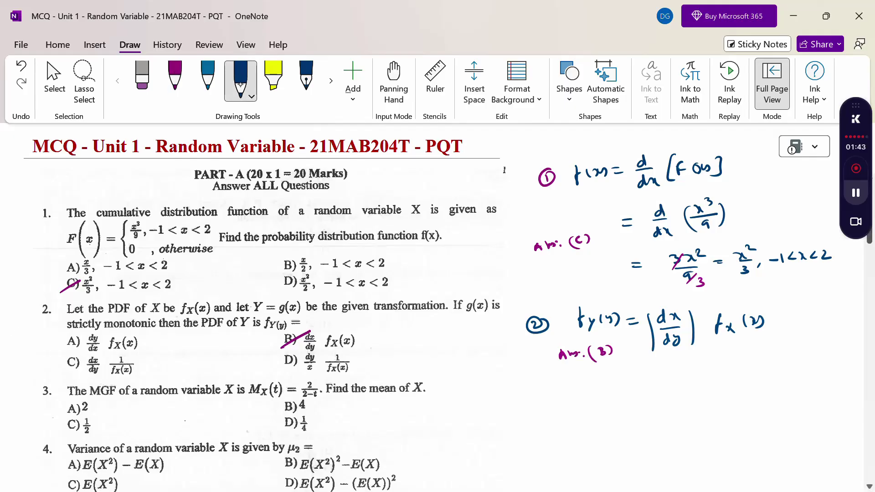
left_click_drag(509, 397, 512, 407)
left_click_drag(522, 394, 524, 395)
- Write 'Exponential Mx(t) = λ/(λ−t)' beside the circled 3
mouse_move(548, 393)
left_mouse_down()
mouse_move(549, 403)
mouse_move(630, 385)
mouse_move(689, 390)
left_mouse_up()
left_click_drag(693, 382, 704, 389)
left_click_drag(709, 384, 745, 378)
mouse_move(726, 383)
left_mouse_down()
mouse_move(759, 381)
mouse_move(742, 400)
left_mouse_up()
left_click_drag(746, 396, 765, 400)
left_click_drag(760, 392, 768, 390)
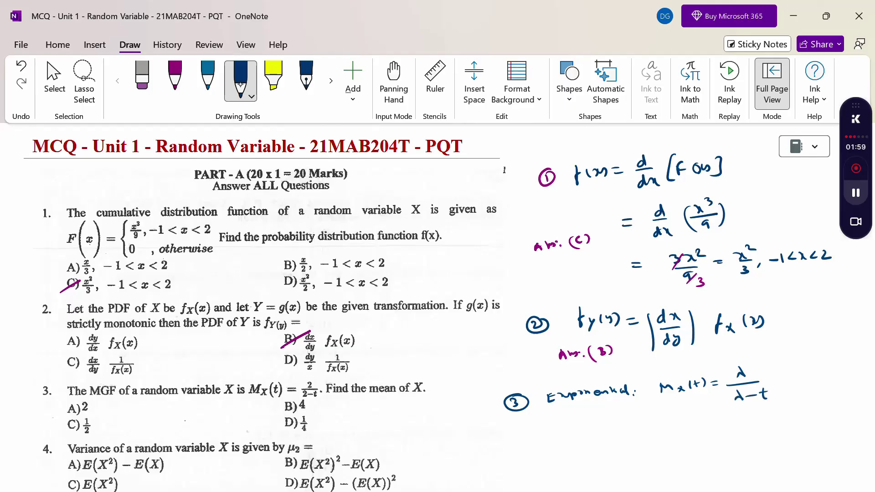
- Write 'Given Mx(t) = 2/(2−t)' on the next line
mouse_move(551, 421)
left_mouse_down()
mouse_move(552, 431)
mouse_move(629, 428)
left_mouse_up()
mouse_move(637, 418)
left_mouse_down()
mouse_move(635, 429)
mouse_move(646, 428)
left_mouse_up()
left_click_drag(643, 422, 649, 422)
mouse_move(651, 417)
left_mouse_down()
mouse_move(652, 428)
mouse_move(673, 425)
left_mouse_up()
mouse_move(664, 429)
left_mouse_down()
mouse_move(716, 421)
mouse_move(702, 439)
left_mouse_up()
left_click_drag(705, 433, 714, 432)
left_click_drag(718, 427, 727, 435)
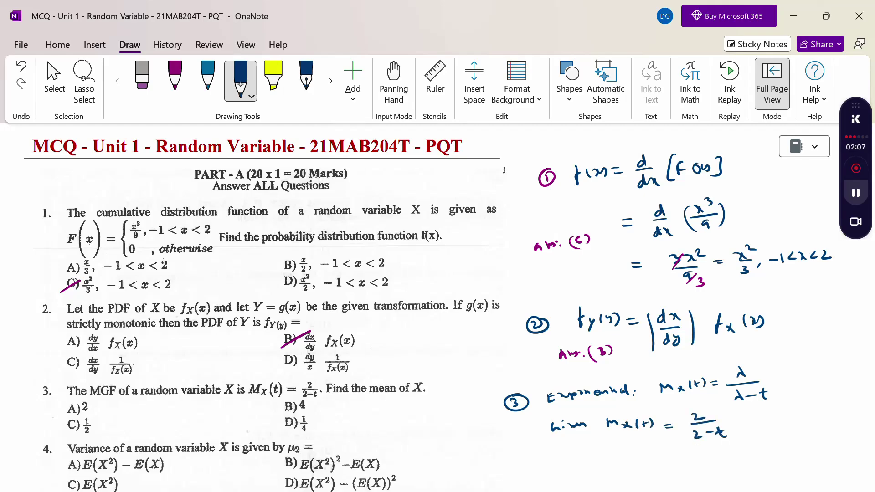
- Write λ = 2 in magenta beside the given MGF and circle it
left_click(183, 78)
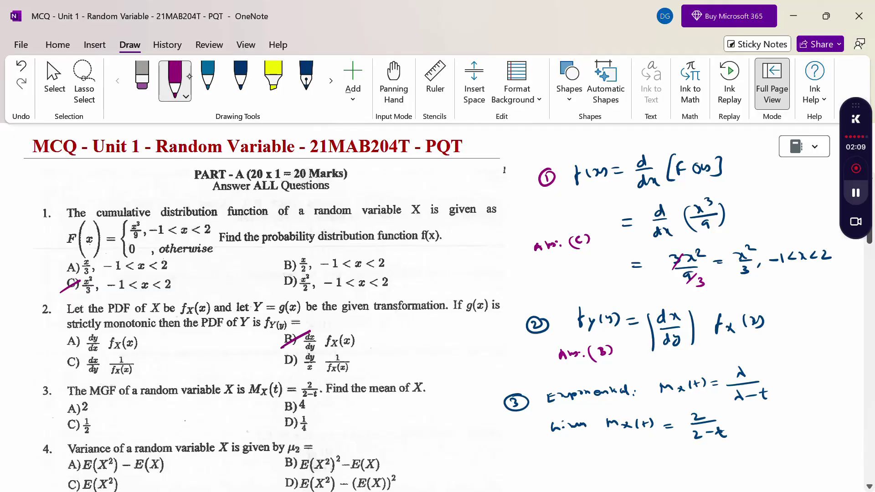
left_click(745, 423)
left_click_drag(761, 411, 764, 416)
left_click_drag(769, 417, 778, 416)
left_click_drag(770, 421, 796, 419)
mouse_move(801, 406)
left_mouse_down()
mouse_move(756, 409)
mouse_move(797, 406)
left_mouse_up()
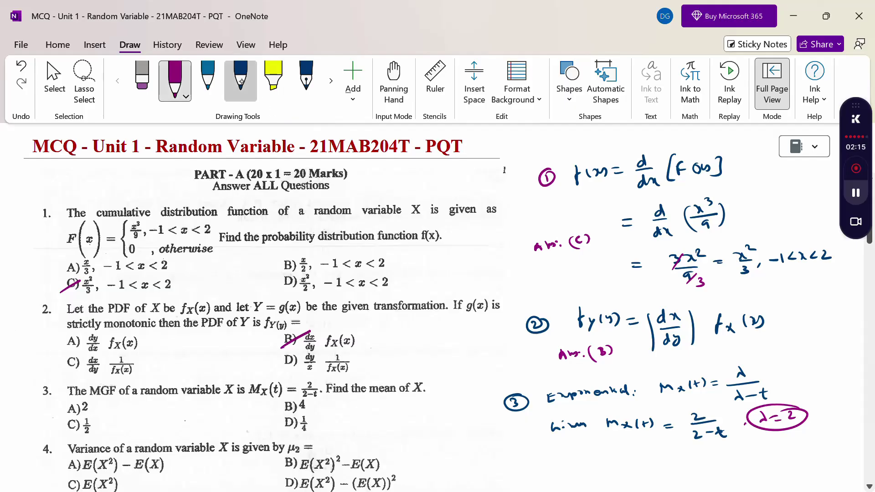
- Write mean = 1/2 in dark blue on the next line
left_click(244, 79)
mouse_move(560, 464)
left_mouse_down()
mouse_move(648, 460)
mouse_move(652, 471)
mouse_move(689, 458)
left_mouse_up()
mouse_move(679, 465)
left_mouse_down()
mouse_move(721, 457)
mouse_move(723, 465)
left_mouse_up()
left_click_drag(721, 462, 734, 465)
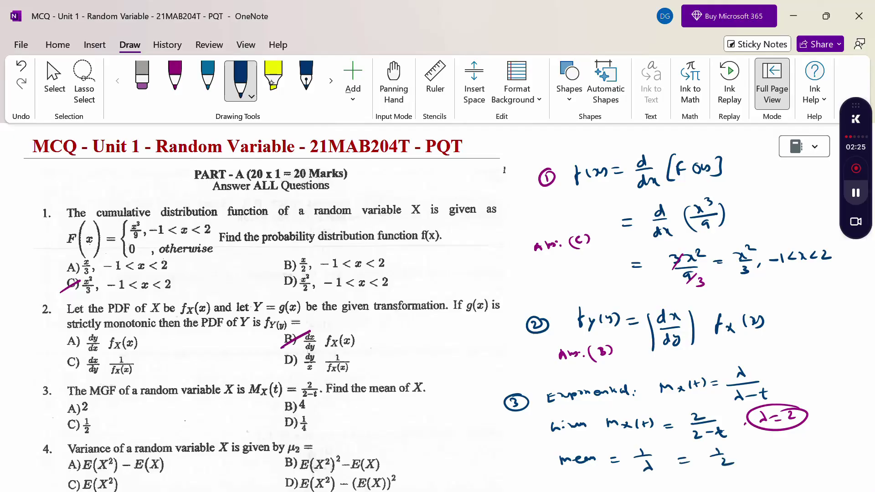
- Tick option C in purple, note the answer (C), then scroll down the page
left_click(175, 81)
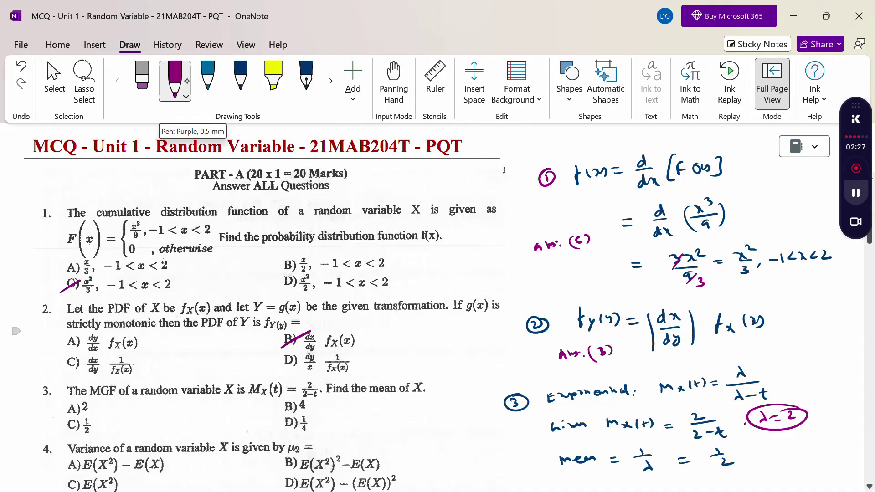
left_click_drag(62, 430, 90, 419)
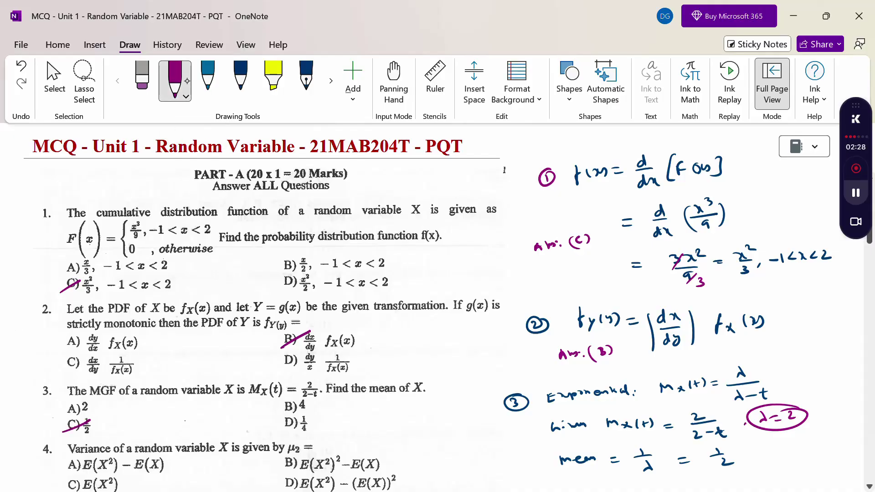
left_click_drag(767, 454, 773, 454)
left_click_drag(819, 439, 815, 447)
mouse_move(821, 436)
left_mouse_down()
mouse_move(820, 448)
mouse_move(804, 454)
left_mouse_up()
key("Escape")
scroll(647, 450, "down", 3)
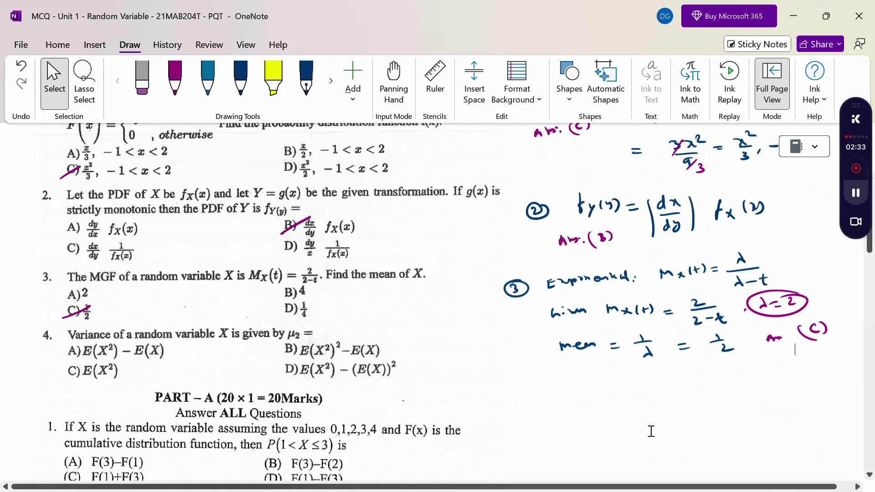
left_click(175, 80)
- Begin question 4's working in dark blue with a circled 4 and 'variance μ2 ='
left_click(243, 80)
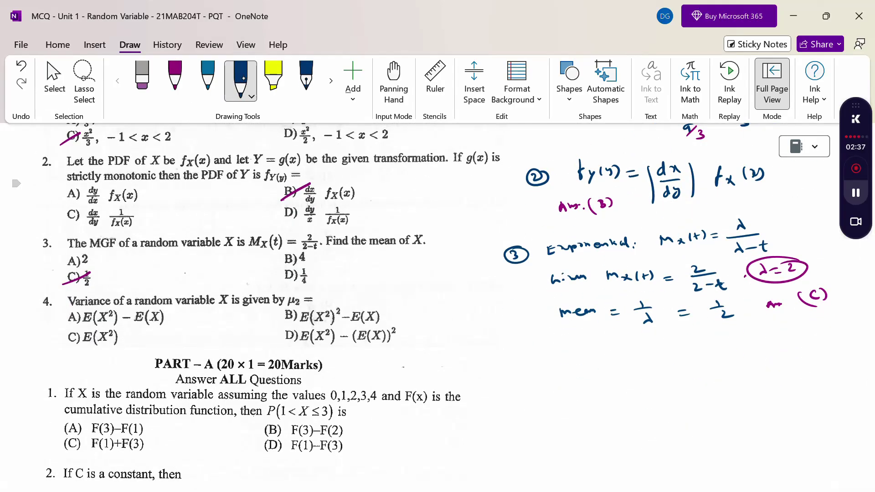
mouse_move(501, 336)
left_mouse_down()
mouse_move(489, 342)
mouse_move(510, 338)
left_mouse_up()
mouse_move(497, 335)
left_mouse_down()
mouse_move(501, 346)
mouse_move(580, 344)
left_mouse_up()
mouse_move(592, 341)
left_mouse_down()
mouse_move(619, 353)
mouse_move(628, 347)
left_mouse_up()
mouse_move(629, 343)
left_mouse_down()
mouse_move(639, 351)
mouse_move(655, 342)
left_mouse_up()
mouse_move(647, 349)
left_mouse_down()
mouse_move(682, 353)
mouse_move(681, 343)
left_mouse_up()
- Complete the variance formula as E(x²) − [E(x)]²
mouse_move(698, 345)
left_mouse_down()
mouse_move(692, 353)
mouse_move(704, 352)
left_mouse_up()
left_click_drag(705, 342, 711, 346)
mouse_move(713, 339)
left_mouse_down()
mouse_move(717, 351)
mouse_move(690, 357)
mouse_move(749, 352)
left_mouse_up()
left_click_drag(749, 342, 757, 341)
left_click_drag(765, 340, 781, 343)
mouse_move(780, 339)
left_mouse_down()
mouse_move(787, 345)
mouse_move(769, 350)
left_mouse_up()
left_click_drag(792, 335, 801, 353)
left_click_drag(756, 332, 764, 360)
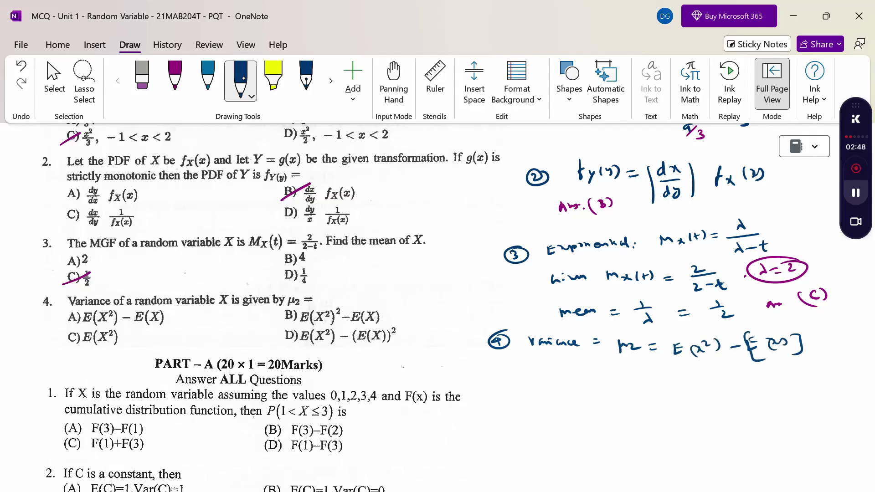
left_click_drag(811, 329, 822, 336)
- Tick option D in magenta and write ans. (D) for question 4
left_click(175, 80)
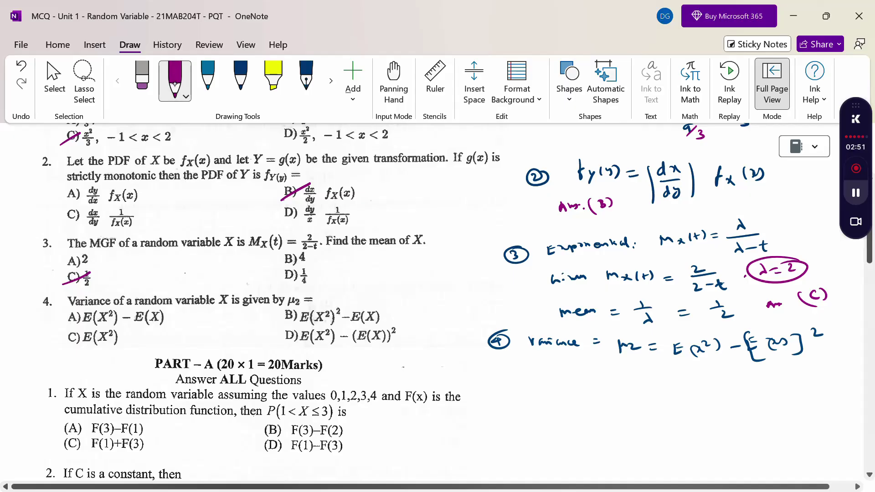
left_click_drag(559, 372, 575, 369)
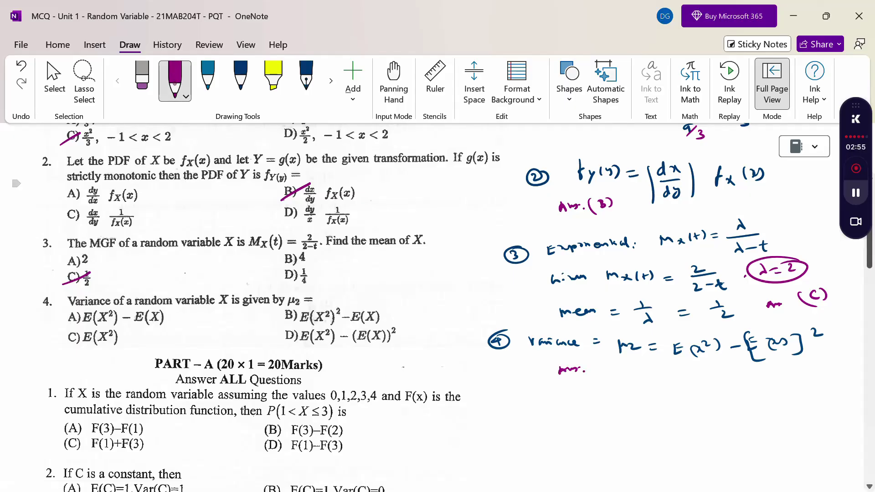
left_click_drag(278, 347, 304, 328)
mouse_move(601, 364)
left_mouse_down()
mouse_move(602, 376)
mouse_move(616, 370)
mouse_move(608, 378)
left_mouse_up()
left_click(54, 80)
- Scroll down to the second PART A block of questions 1–4 and pick the dark blue pen
scroll(388, 355, "down", 3)
scroll(388, 355, "down", 2)
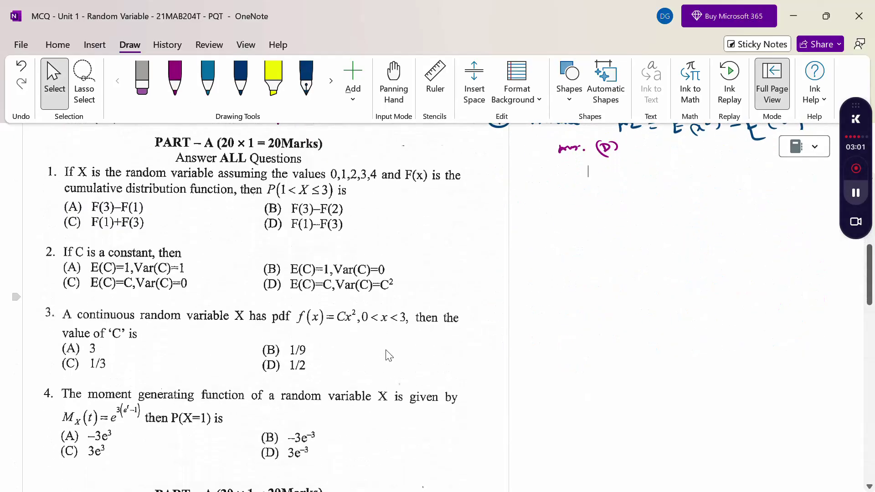
scroll(437, 360, "down", 2)
scroll(446, 365, "up", 2)
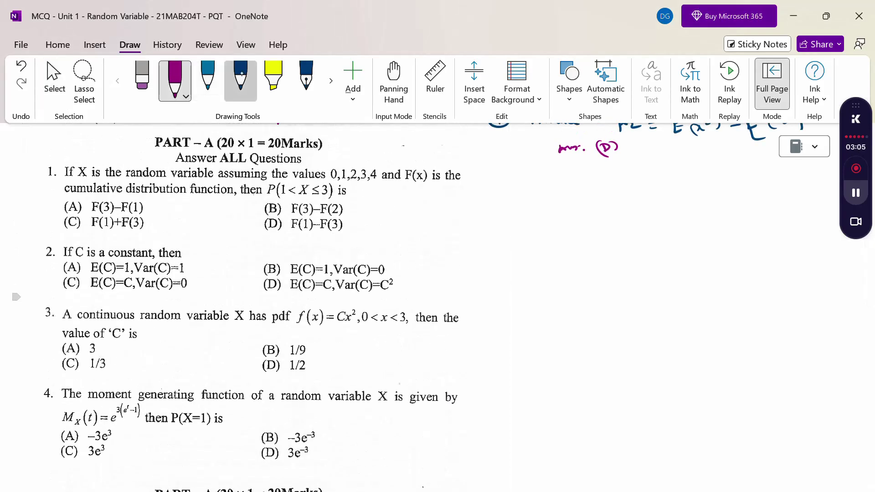
left_click(232, 66)
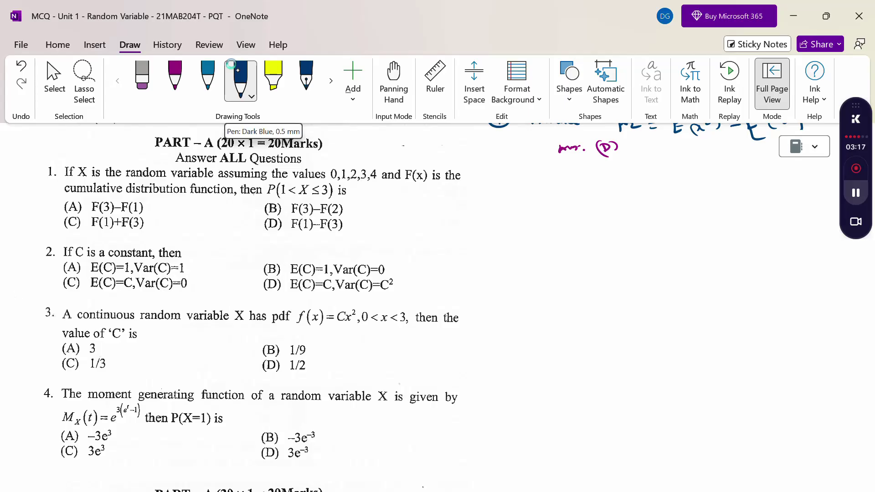
- Write the CDF interval-probability formula ending in x ≤ b) = in dark blue ink
left_click_drag(494, 210, 501, 197)
mouse_move(507, 196)
left_mouse_down()
mouse_move(511, 208)
mouse_move(549, 202)
left_mouse_up()
left_click_drag(566, 195, 590, 199)
left_click_drag(585, 201, 601, 206)
mouse_move(607, 193)
left_mouse_down()
mouse_move(607, 209)
mouse_move(633, 201)
left_mouse_up()
left_click_drag(625, 205, 652, 193)
left_click_drag(672, 190, 676, 202)
left_click_drag(685, 198, 700, 201)
left_click_drag(699, 190, 727, 197)
left_click_drag(732, 187, 737, 200)
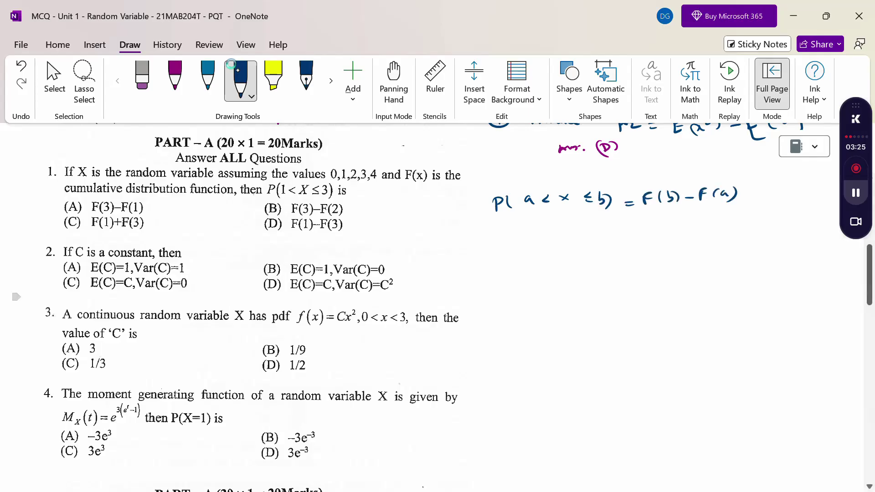
- Write P(1 < x ≤ 3) = F(3) − F(1) and number the working as question 1
left_click_drag(502, 224, 503, 235)
left_click_drag(496, 227, 557, 231)
left_click_drag(568, 224, 579, 232)
mouse_move(578, 223)
left_mouse_down()
mouse_move(568, 231)
mouse_move(589, 228)
left_mouse_up()
left_click_drag(591, 230, 643, 232)
mouse_move(664, 223)
left_mouse_down()
mouse_move(659, 236)
mouse_move(673, 234)
left_mouse_up()
left_click_drag(679, 225, 717, 234)
left_click_drag(727, 226, 732, 220)
left_click_drag(725, 227, 730, 226)
mouse_move(744, 222)
left_mouse_down()
mouse_move(741, 230)
mouse_move(752, 229)
left_mouse_up()
left_click_drag(758, 220, 760, 232)
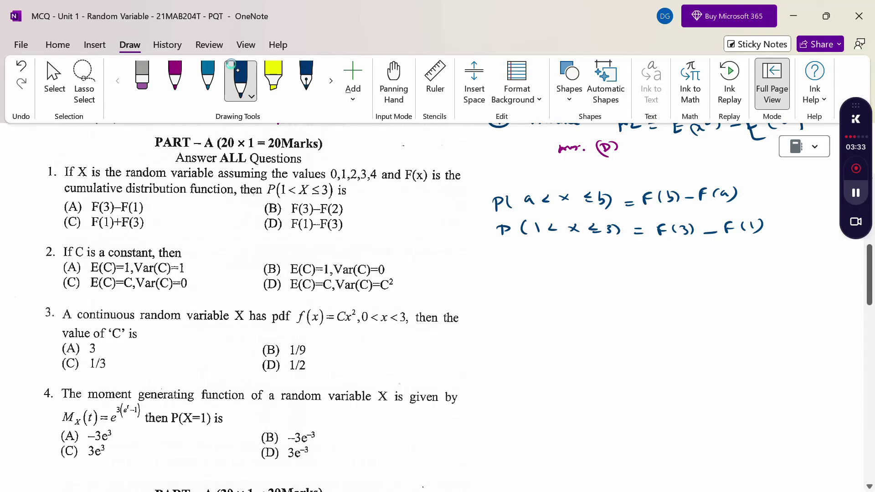
mouse_move(469, 193)
left_mouse_down()
mouse_move(469, 203)
mouse_move(479, 191)
left_mouse_up()
- In magenta ink, tick option (A) and write ans. (A) beside question 1
left_click(142, 80)
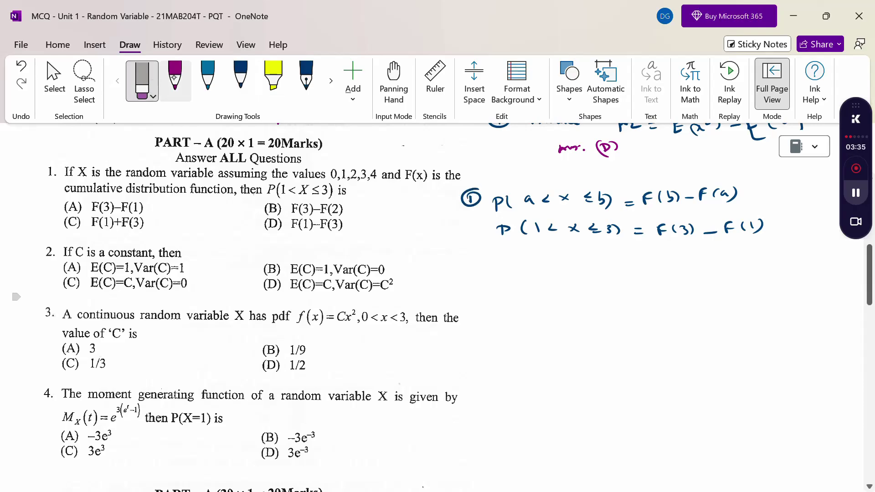
left_click(175, 77)
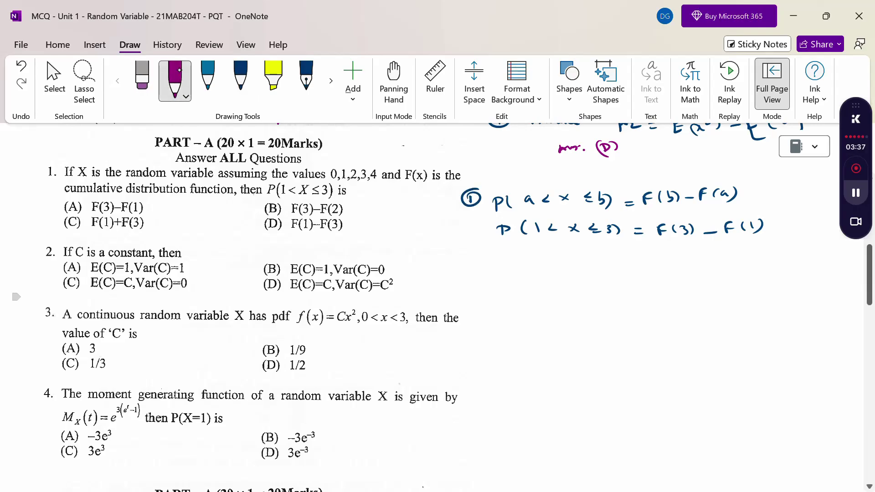
left_click_drag(57, 214, 96, 195)
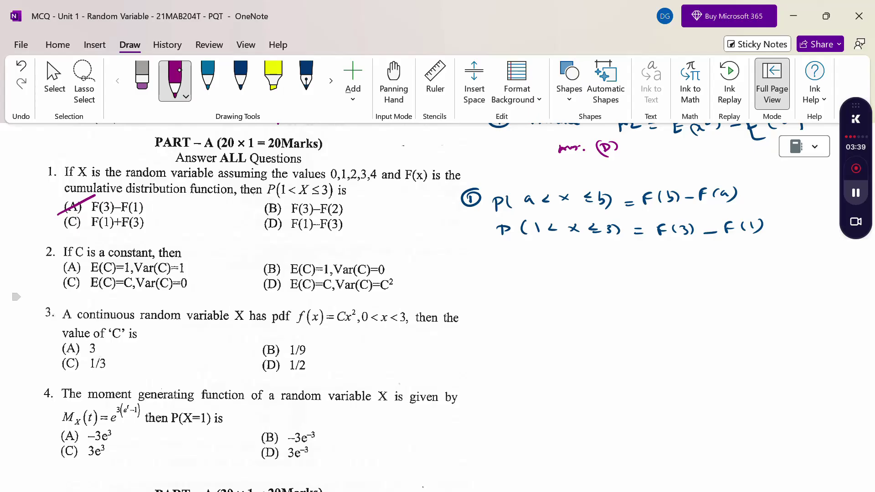
mouse_move(396, 227)
left_mouse_down()
mouse_move(443, 218)
mouse_move(448, 227)
left_mouse_up()
mouse_move(449, 216)
left_mouse_down()
mouse_move(456, 226)
mouse_move(438, 233)
left_mouse_up()
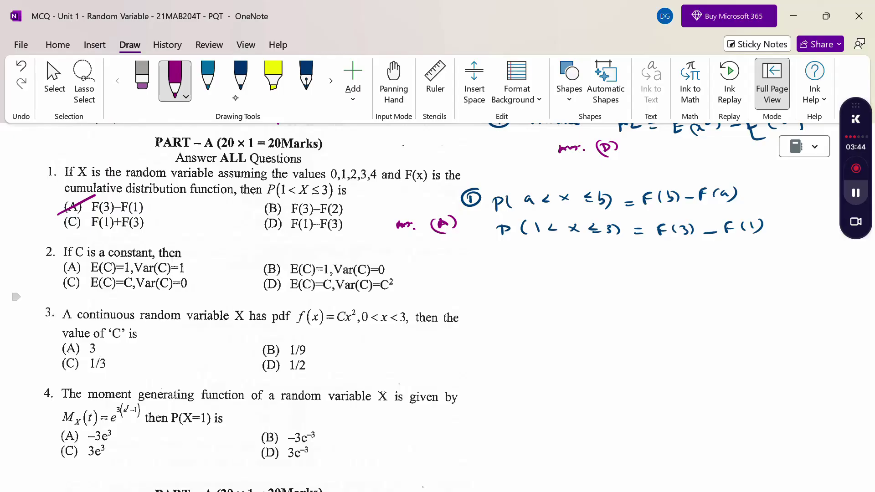
- Return to dark blue ink and start a circled 2 for the next question
left_click(240, 79)
left_click_drag(464, 262, 471, 268)
mouse_move(473, 259)
left_mouse_down()
mouse_move(473, 270)
mouse_move(485, 261)
left_mouse_up()
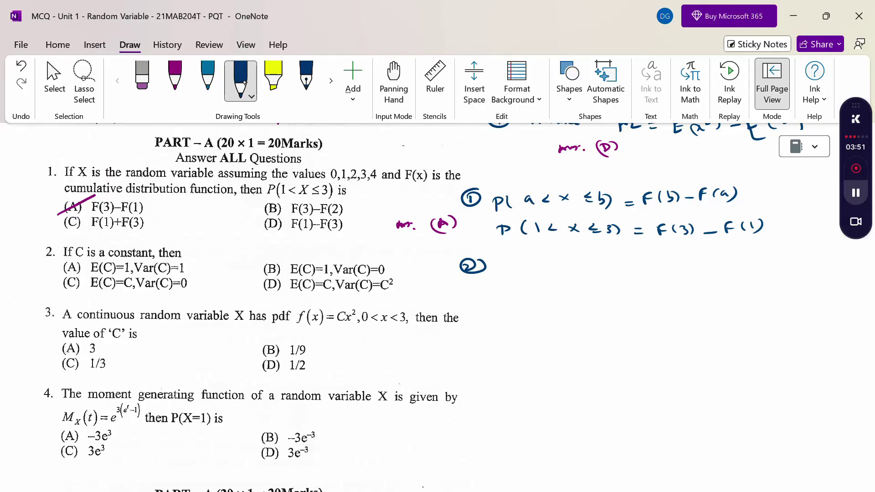
- Write E(C) = C, var(C) = 0 in dark blue ink for question 2
mouse_move(511, 264)
left_mouse_down()
mouse_move(510, 275)
mouse_move(548, 272)
left_mouse_up()
mouse_move(539, 265)
left_mouse_down()
mouse_move(533, 277)
mouse_move(572, 267)
mouse_move(605, 277)
mouse_move(636, 264)
mouse_move(649, 276)
mouse_move(658, 266)
mouse_move(635, 267)
mouse_move(655, 266)
left_mouse_up()
left_click(640, 272)
left_click(142, 78)
left_click(240, 79)
mouse_move(666, 266)
left_mouse_down()
mouse_move(661, 272)
mouse_move(677, 272)
mouse_move(655, 280)
left_mouse_up()
mouse_move(696, 268)
left_mouse_down()
mouse_move(714, 274)
mouse_move(721, 264)
left_mouse_up()
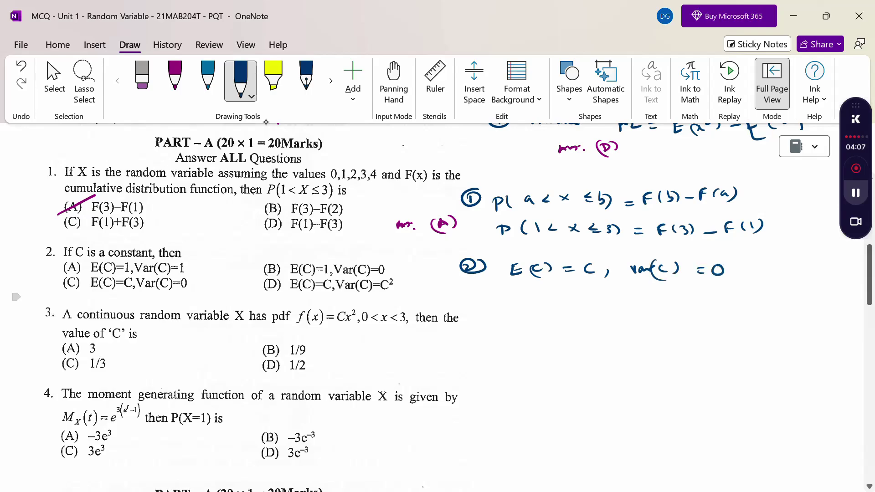
- Tick option (C) and write ans (C) in magenta, then begin a blue circled 3
left_click(175, 81)
left_click_drag(58, 291, 85, 276)
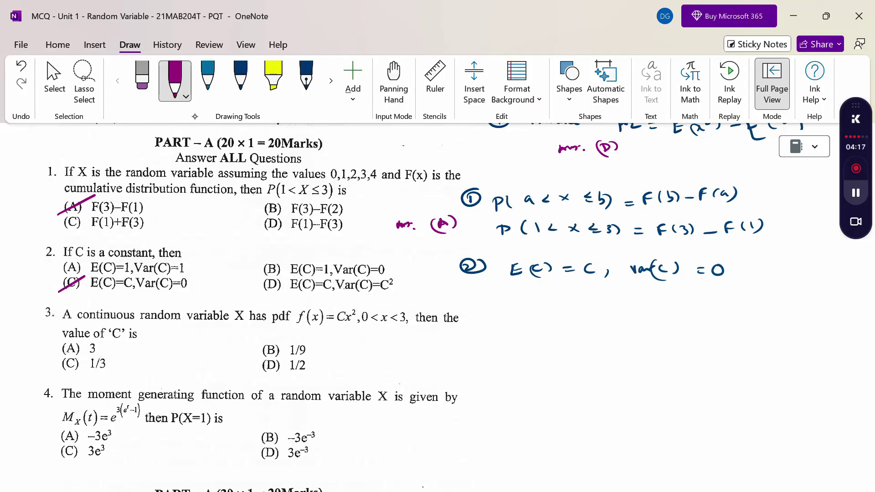
left_click_drag(551, 293, 604, 294)
mouse_move(609, 283)
left_mouse_down()
mouse_move(610, 296)
mouse_move(597, 299)
left_mouse_up()
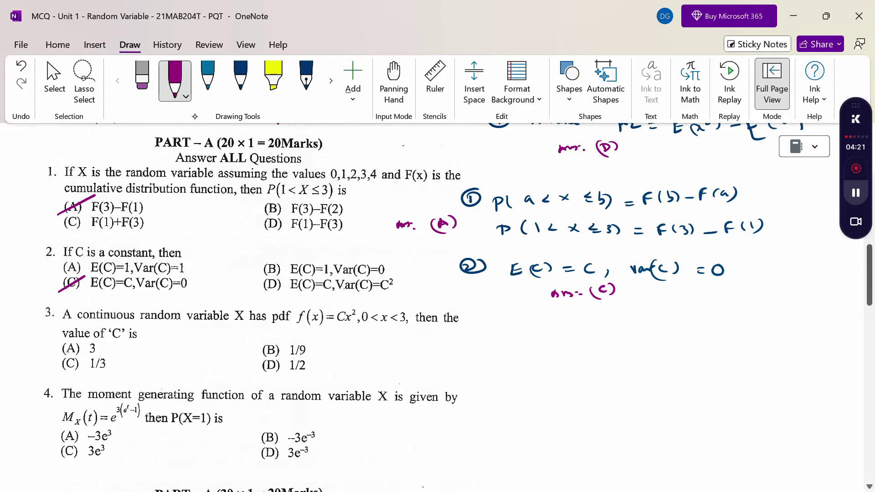
left_click(240, 81)
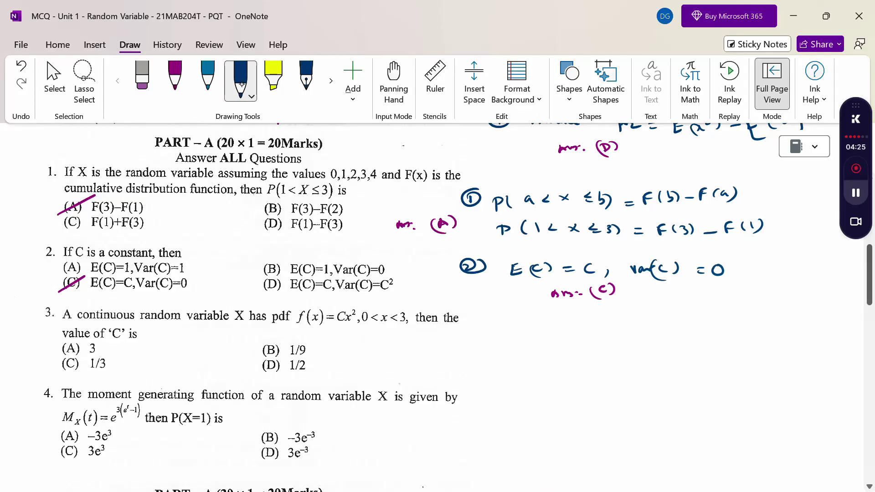
mouse_move(480, 329)
left_mouse_down()
mouse_move(495, 334)
mouse_move(483, 336)
left_mouse_up()
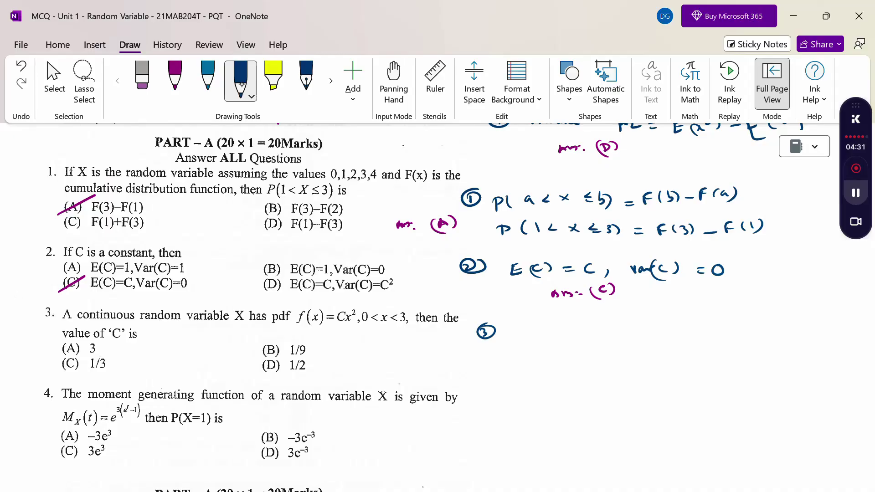
- Write the pdf condition and begin the integral with upper limit 3 and f(x)
mouse_move(527, 321)
left_mouse_down()
mouse_move(550, 317)
mouse_move(554, 329)
left_mouse_up()
mouse_move(534, 337)
left_mouse_down()
mouse_move(561, 329)
mouse_move(598, 339)
mouse_move(594, 347)
left_mouse_up()
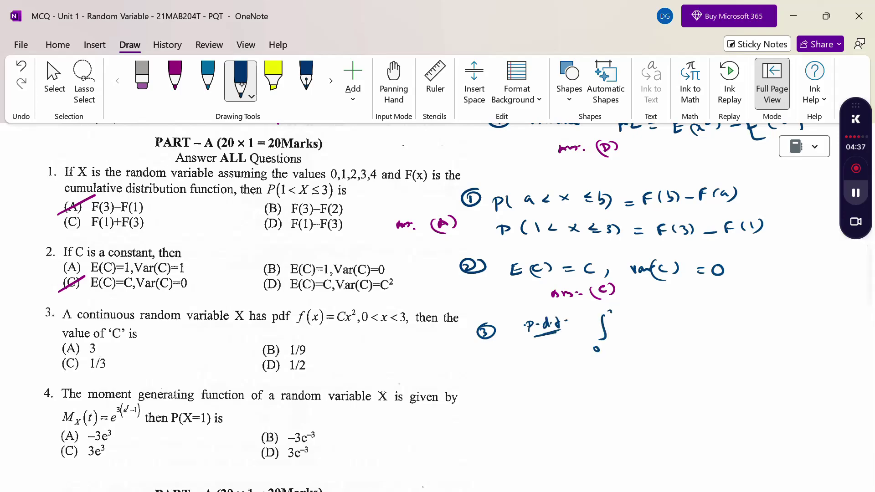
left_click_drag(610, 312, 627, 334)
left_click_drag(625, 328, 634, 327)
left_click_drag(636, 323, 663, 326)
mouse_move(670, 314)
left_mouse_down()
mouse_move(670, 325)
mouse_move(680, 325)
left_mouse_up()
mouse_move(681, 318)
left_mouse_down()
mouse_move(678, 327)
mouse_move(701, 321)
left_mouse_up()
left_click_drag(694, 324, 701, 324)
left_click_drag(706, 315, 707, 325)
- Underline the range 0<x<3 and write the integral ∫₀³ Cx² dx = 1
left_click_drag(370, 325, 408, 323)
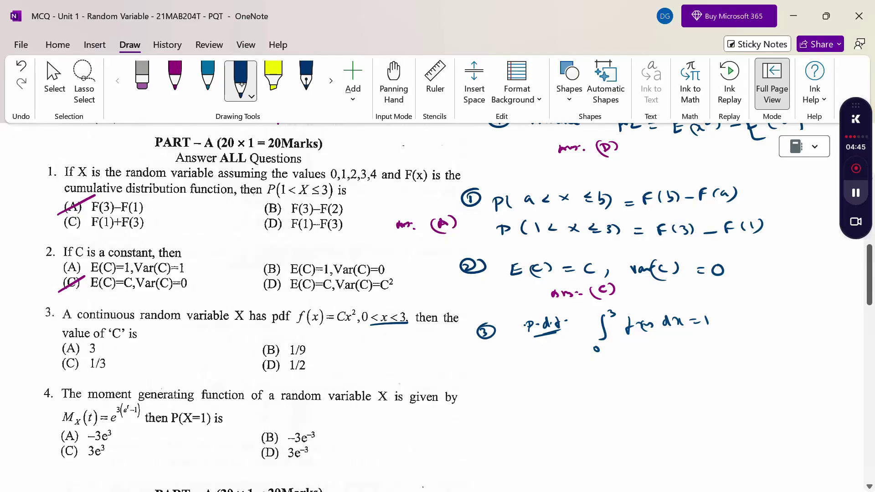
left_click_drag(718, 319, 725, 323)
left_click_drag(727, 322, 728, 331)
mouse_move(747, 308)
left_mouse_down()
mouse_move(743, 344)
mouse_move(749, 306)
mouse_move(783, 322)
left_mouse_up()
mouse_move(781, 323)
left_mouse_down()
mouse_move(788, 312)
mouse_move(800, 322)
left_mouse_up()
mouse_move(804, 308)
left_mouse_down()
mouse_move(803, 322)
mouse_move(820, 322)
left_mouse_up()
left_click_drag(818, 314, 809, 323)
left_click_drag(825, 316, 832, 316)
left_click_drag(825, 319, 838, 323)
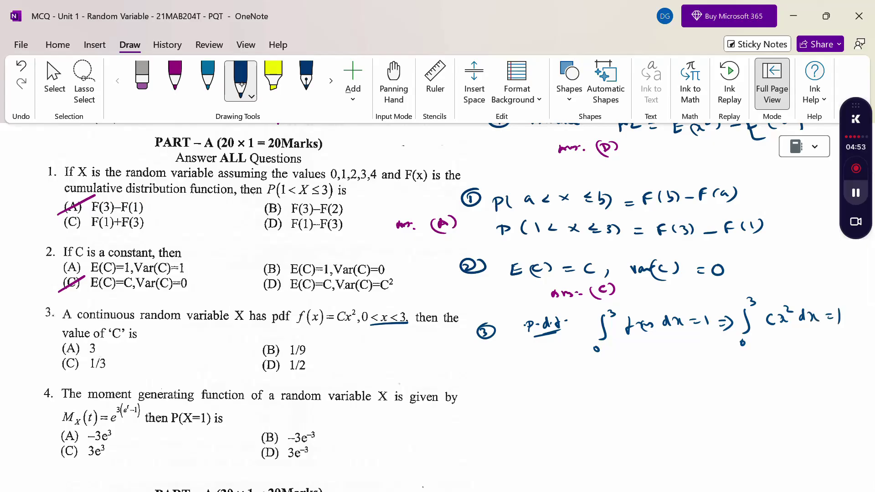
- Write c[x³/3] from 0 to 3 = 1 followed by an implies arrow
left_click_drag(590, 367, 630, 371)
left_click_drag(638, 357, 643, 372)
left_click_drag(638, 375, 655, 379)
mouse_move(622, 363)
left_mouse_down()
mouse_move(626, 386)
mouse_move(671, 382)
left_mouse_up()
left_click_drag(671, 351, 692, 366)
left_click_drag(682, 370, 693, 369)
mouse_move(695, 364)
left_mouse_down()
mouse_move(697, 371)
mouse_move(714, 365)
left_mouse_up()
left_click_drag(707, 370, 714, 370)
mouse_move(714, 360)
left_mouse_down()
mouse_move(715, 374)
mouse_move(741, 372)
mouse_move(771, 355)
mouse_move(772, 369)
left_mouse_up()
- Substitute the limits as c(3³/3 − 0) = 1 and cancel the 3s
left_click_drag(769, 374, 791, 366)
left_click_drag(797, 363, 799, 363)
mouse_move(801, 355)
left_mouse_down()
mouse_move(802, 373)
mouse_move(758, 384)
left_mouse_up()
left_click_drag(809, 366, 818, 366)
left_click_drag(826, 355, 825, 370)
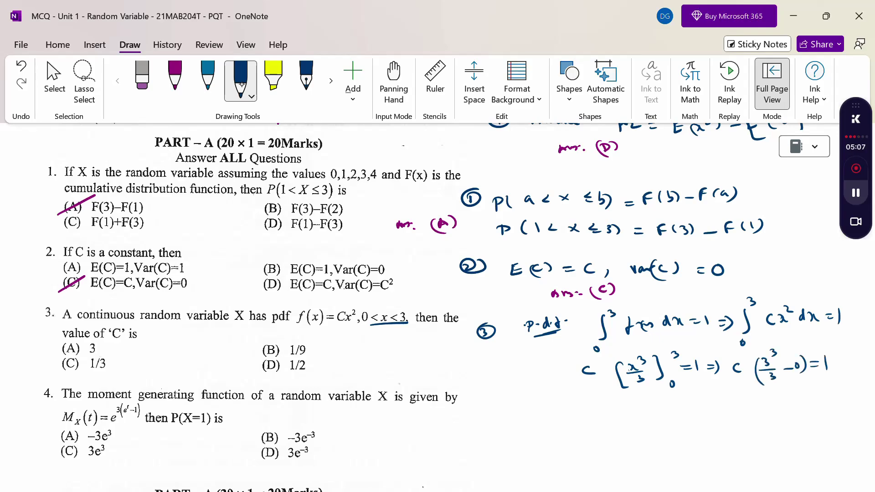
left_click_drag(774, 353, 768, 386)
- Write 9c = 1 ⇒ c = 1/9 and box the result c = 1/9
mouse_move(612, 402)
left_mouse_down()
mouse_move(608, 412)
mouse_move(648, 404)
left_mouse_up()
left_click_drag(639, 410, 650, 409)
mouse_move(654, 400)
left_mouse_down()
mouse_move(654, 410)
mouse_move(683, 403)
left_mouse_up()
left_click_drag(672, 409, 727, 400)
left_click_drag(720, 405, 730, 405)
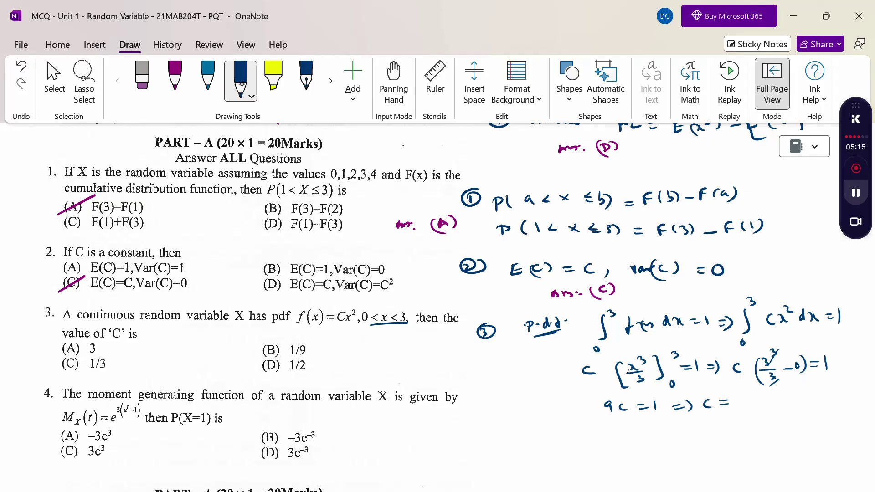
left_click_drag(742, 395, 741, 400)
mouse_move(734, 403)
left_mouse_down()
mouse_move(749, 400)
mouse_move(747, 412)
mouse_move(760, 415)
left_mouse_up()
mouse_move(760, 416)
left_mouse_down()
mouse_move(699, 422)
mouse_move(698, 389)
left_mouse_up()
left_click_drag(699, 387, 742, 386)
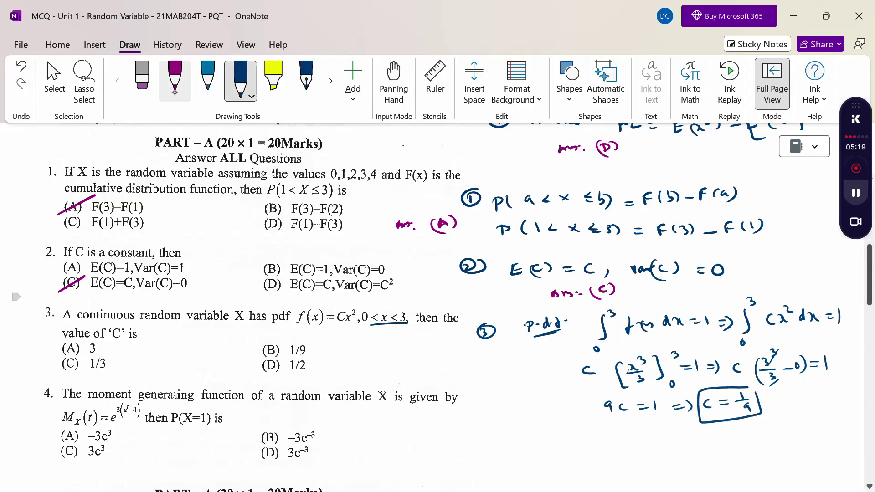
left_click(174, 79)
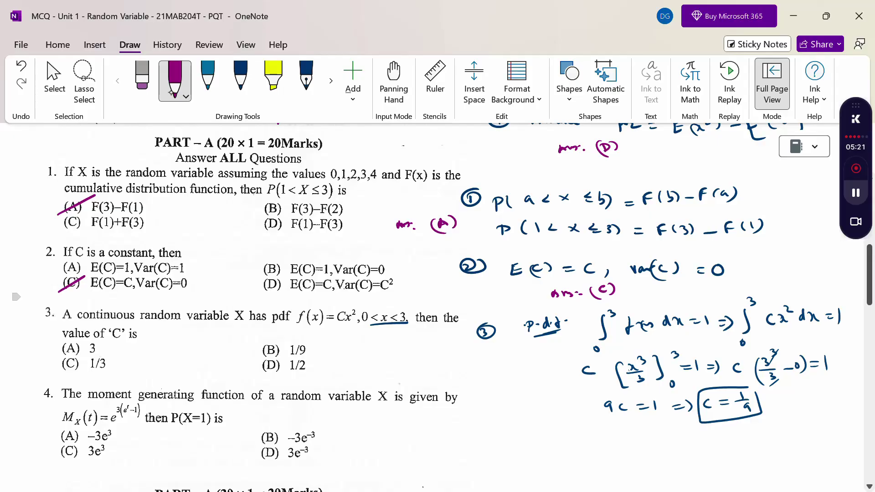